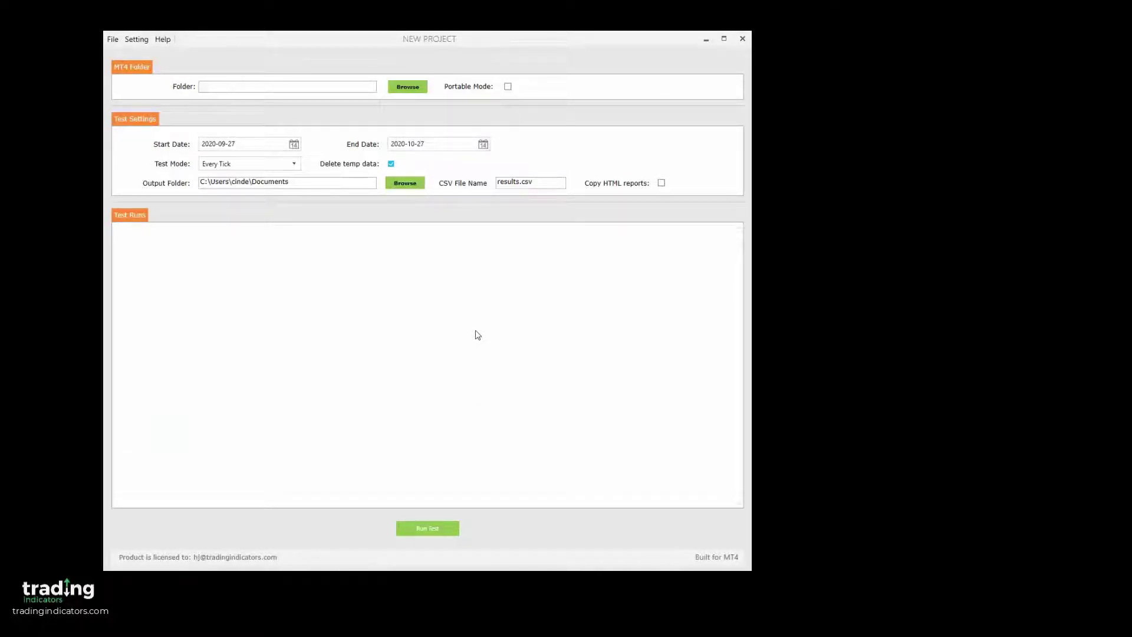
# Choose C:\Program Files (x86)\IG MetaTrader 4 Terminal as the project's MT4 folder
pyautogui.click(425, 89)
pyautogui.moveTo(498, 276); pyautogui.dragTo(497, 297)
pyautogui.click(440, 372)
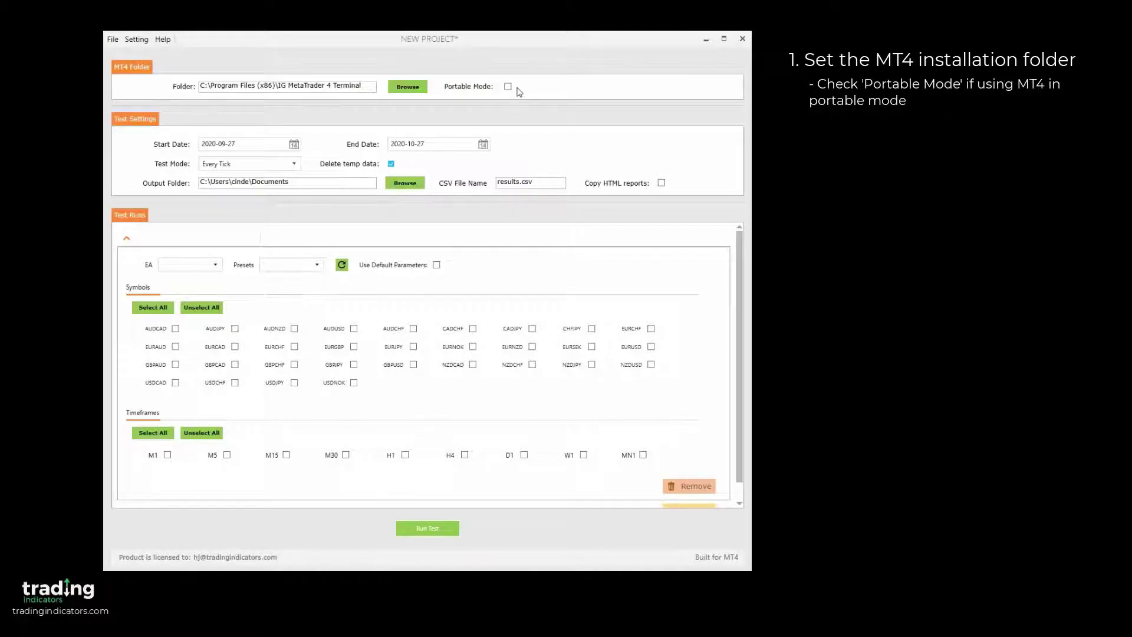
# Set the backtest Start Date to 2020-04-01
pyautogui.click(293, 144)
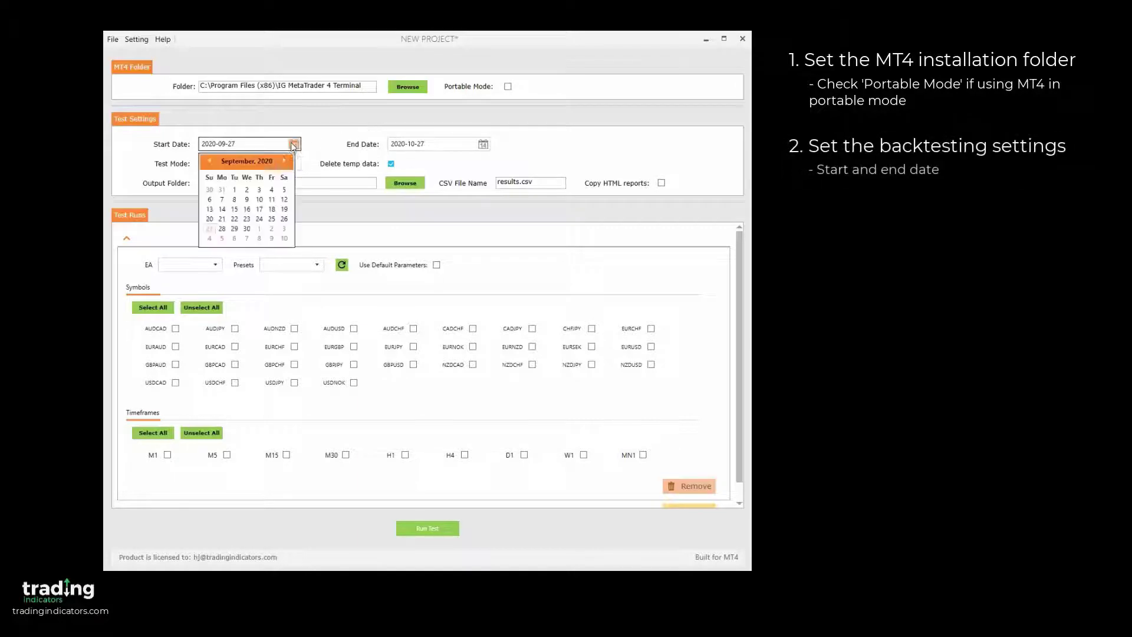
pyautogui.click(211, 161)
pyautogui.click(210, 161)
pyautogui.click(211, 161)
pyautogui.click(211, 160)
pyautogui.click(210, 161)
pyautogui.click(246, 190)
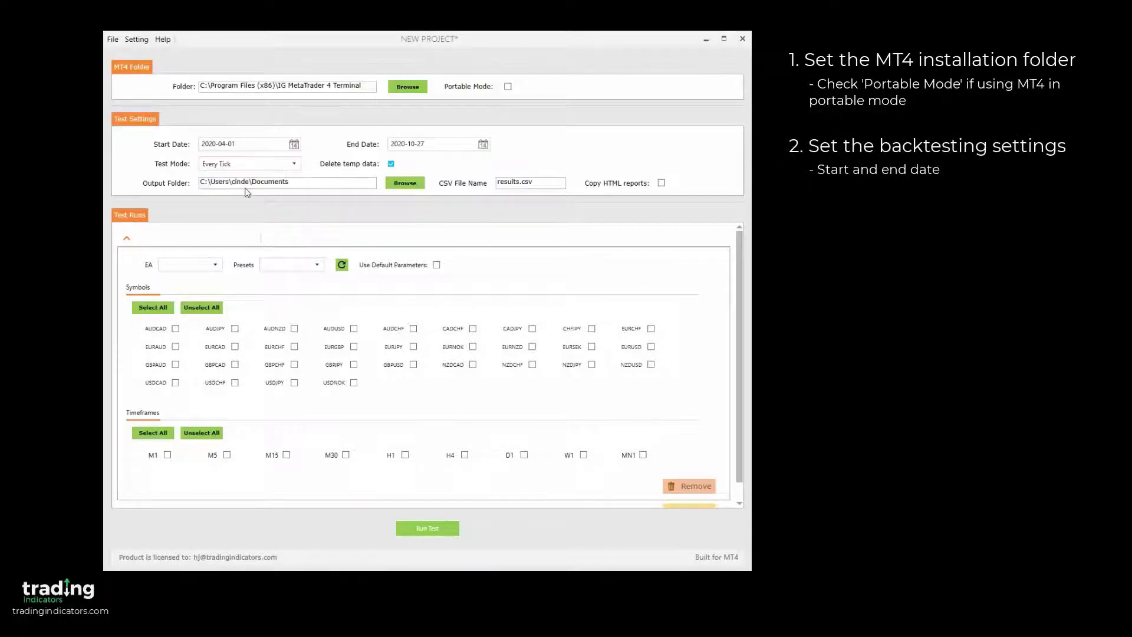
# Leave the end date at 2020-10-27 and set Test Mode to Open Prices Only
pyautogui.click(482, 144)
pyautogui.click(429, 230)
pyautogui.click(298, 164)
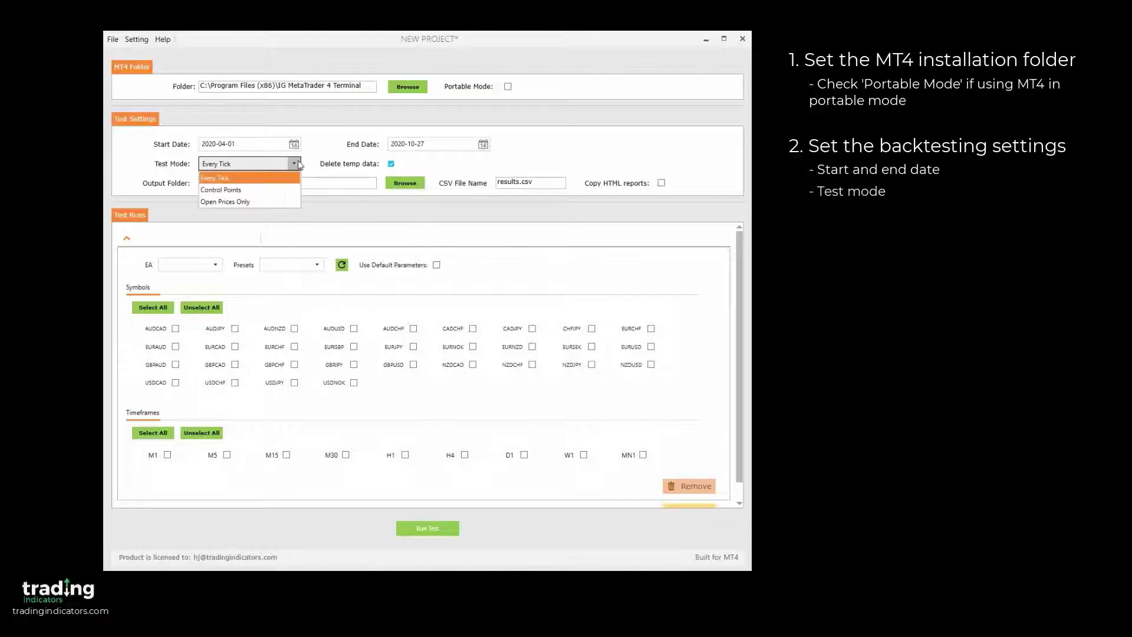
pyautogui.click(292, 202)
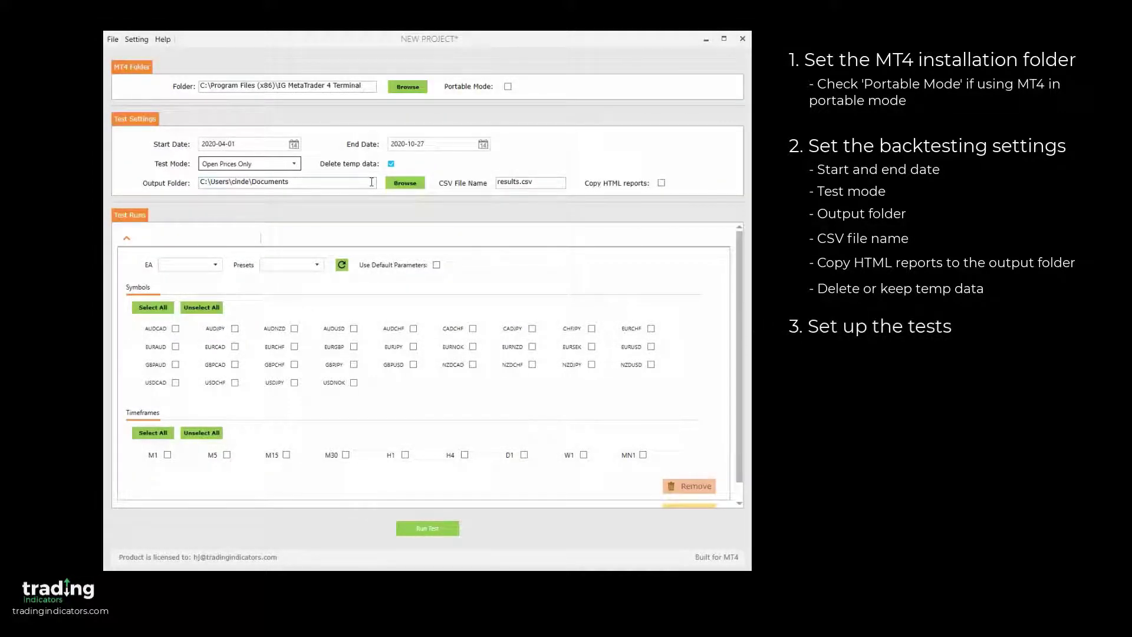
# Select the Moving Average expert advisor with the GB_TW1 preset
pyautogui.click(216, 266)
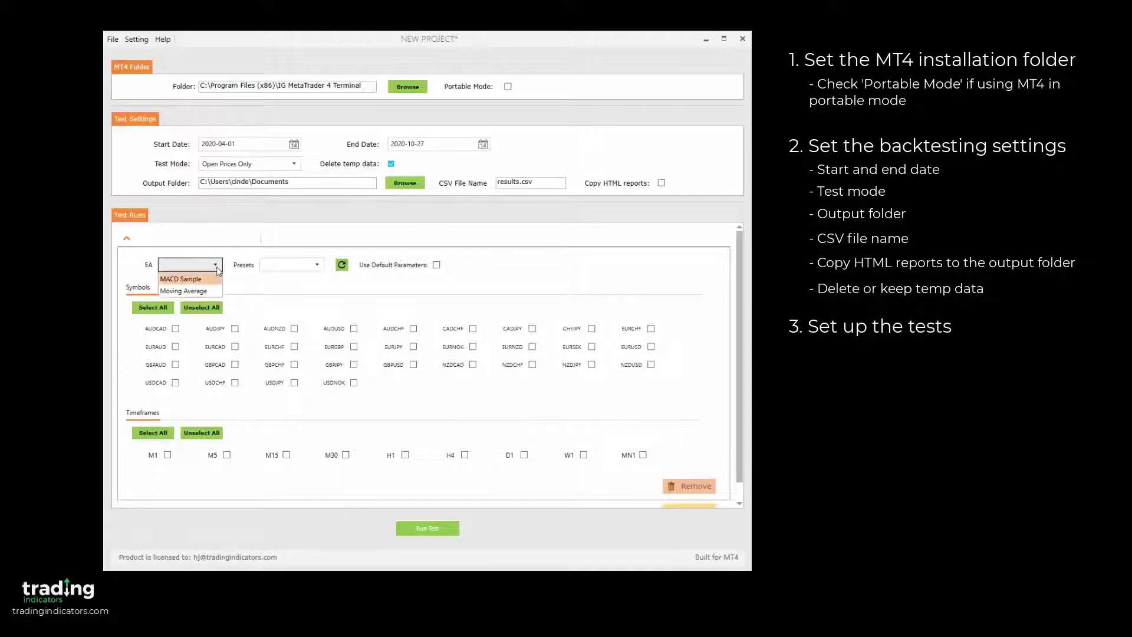
pyautogui.click(183, 290)
pyautogui.click(320, 266)
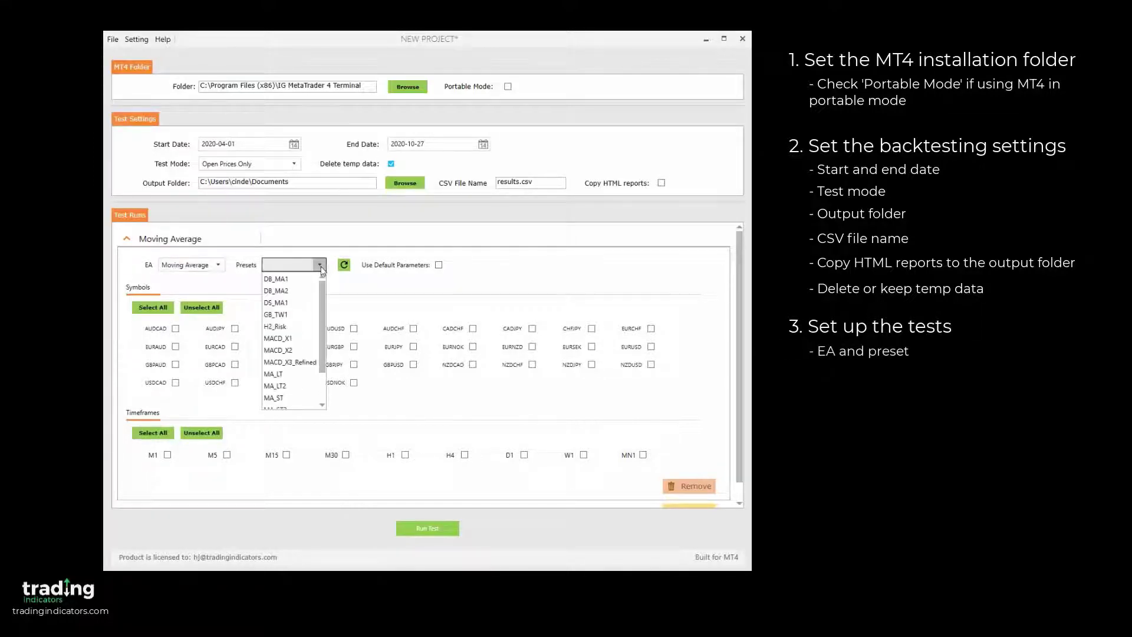
pyautogui.click(294, 314)
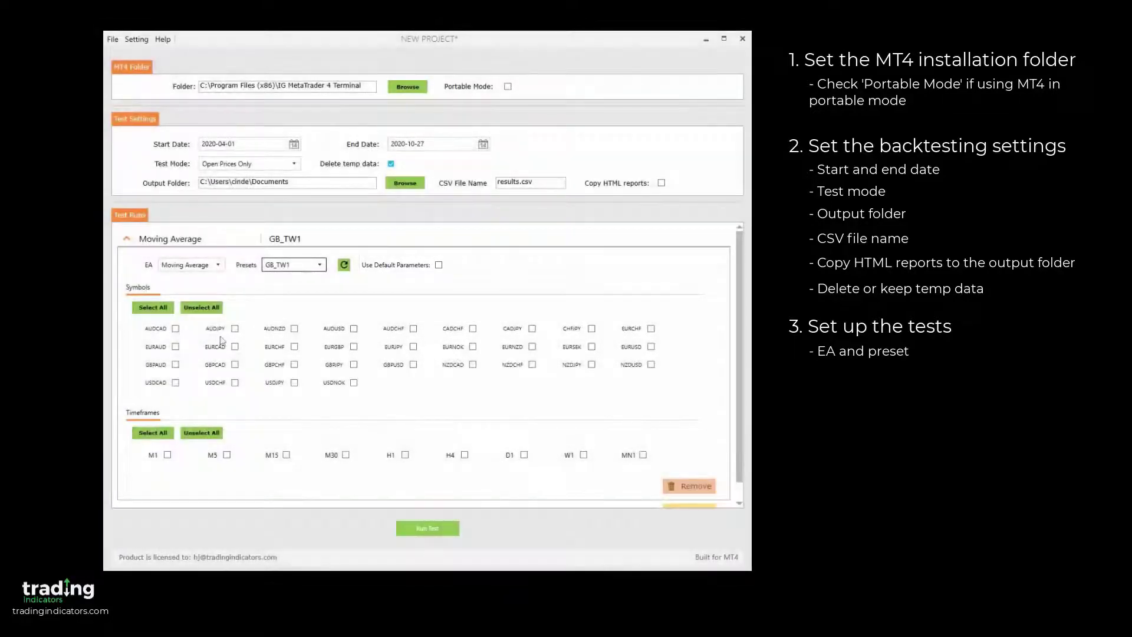
# Tick symbols EURAUD, EURCAD, GBPAUD, GBPCAD, USDCAD and timeframes M5, M30, H1
pyautogui.click(175, 347)
pyautogui.click(234, 347)
pyautogui.click(175, 365)
pyautogui.click(176, 383)
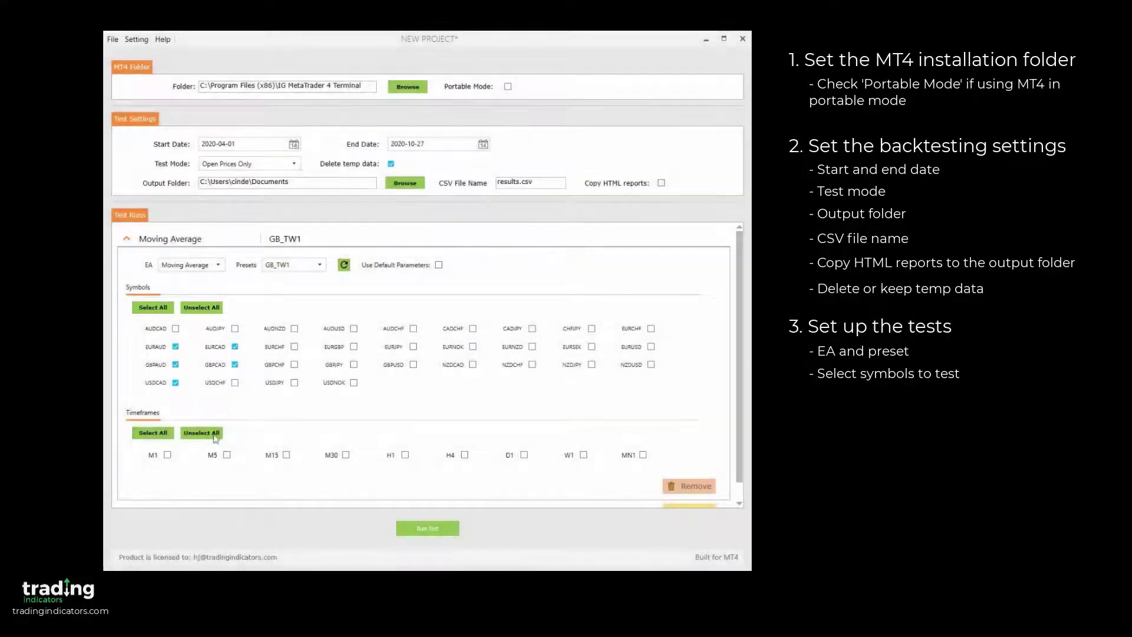
pyautogui.click(226, 454)
pyautogui.click(346, 457)
pyautogui.click(405, 456)
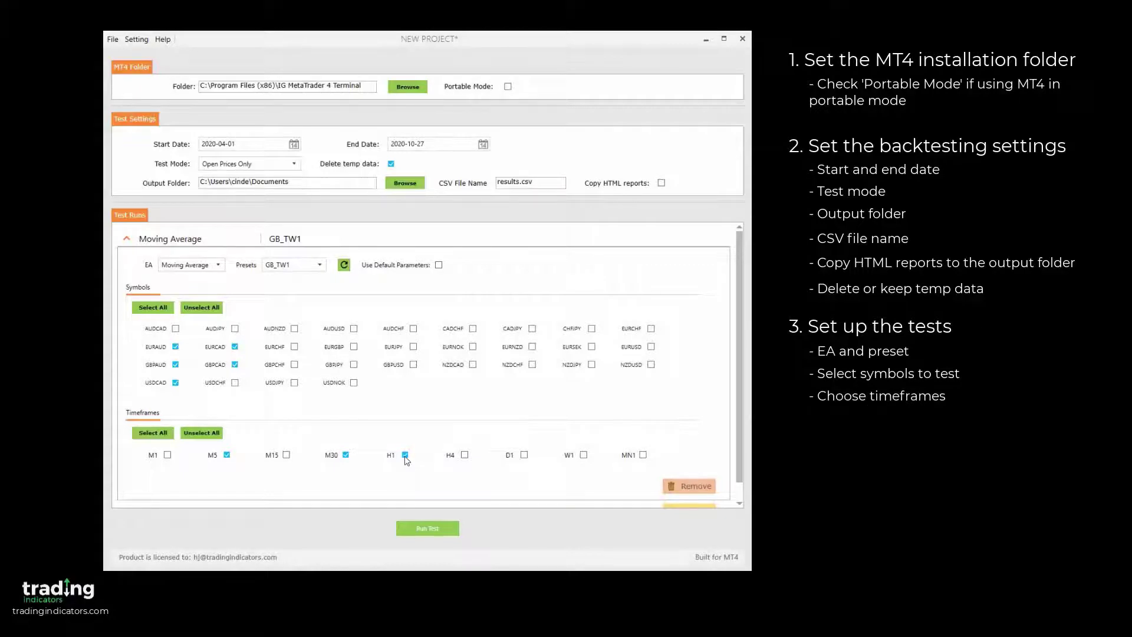
pyautogui.scroll(-1, 741, 434)
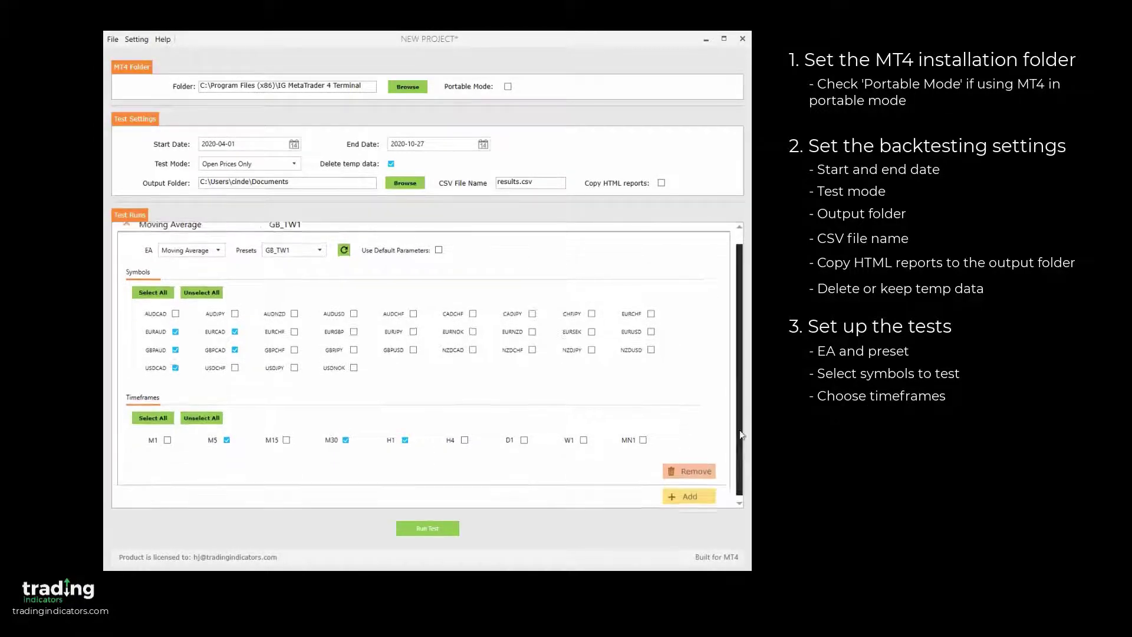
pyautogui.scroll(-1, 741, 435)
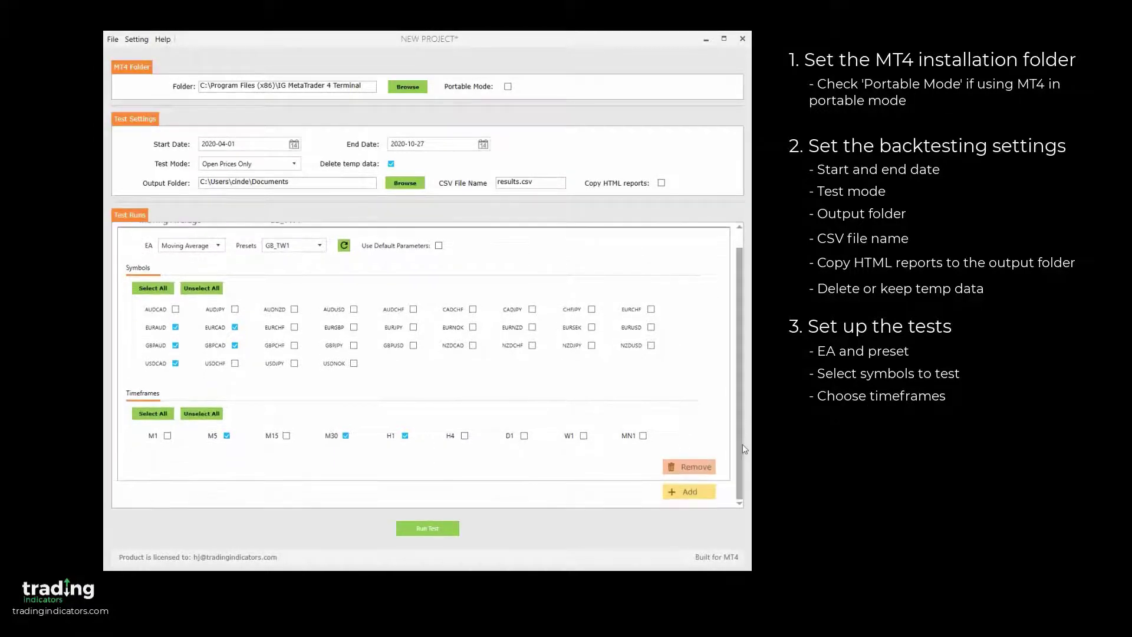
# Add a new test run using Moving Average with the DB_MA2 preset
pyautogui.click(701, 497)
pyautogui.click(194, 288)
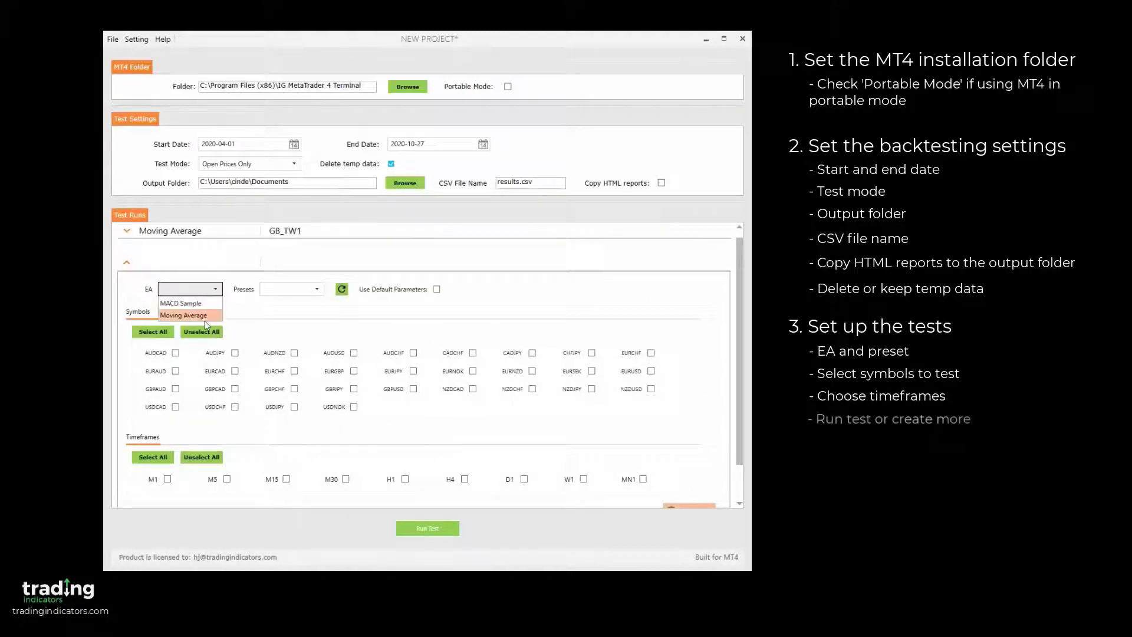
pyautogui.click(206, 316)
pyautogui.click(295, 288)
pyautogui.click(285, 317)
# Tick EURAUD, EURCAD, GBPAUD, GBPCAD, USDCAD and M5, M30, H1, then collapse the DB_MA2 run
pyautogui.click(175, 371)
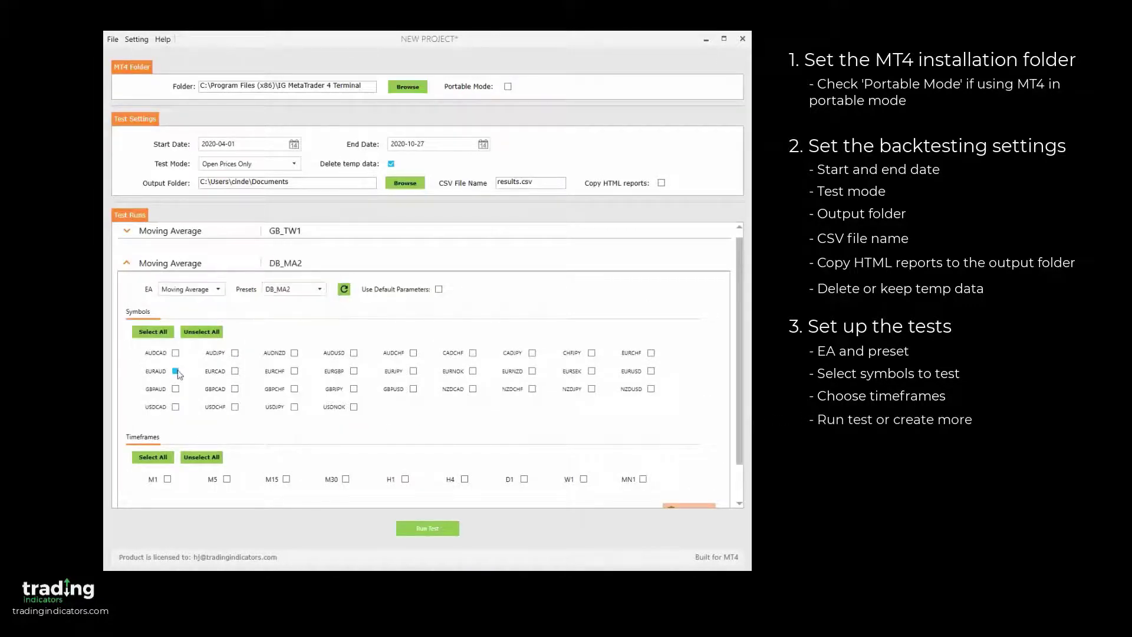
pyautogui.click(235, 370)
pyautogui.click(235, 389)
pyautogui.click(175, 389)
pyautogui.click(175, 407)
pyautogui.click(227, 479)
pyautogui.click(346, 479)
pyautogui.click(405, 479)
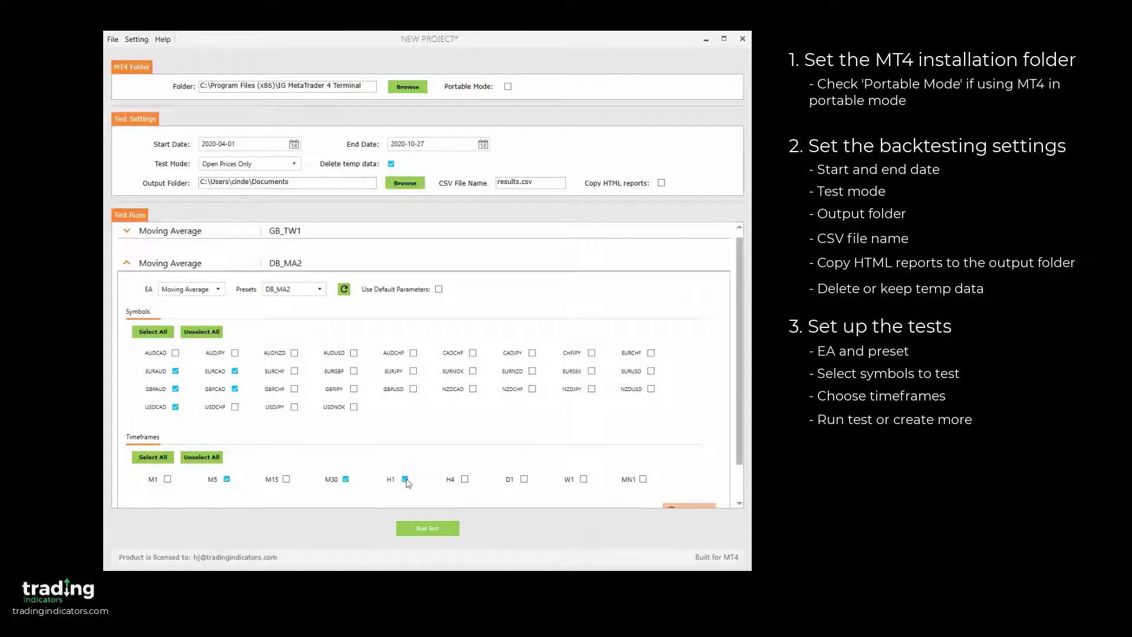
pyautogui.click(127, 264)
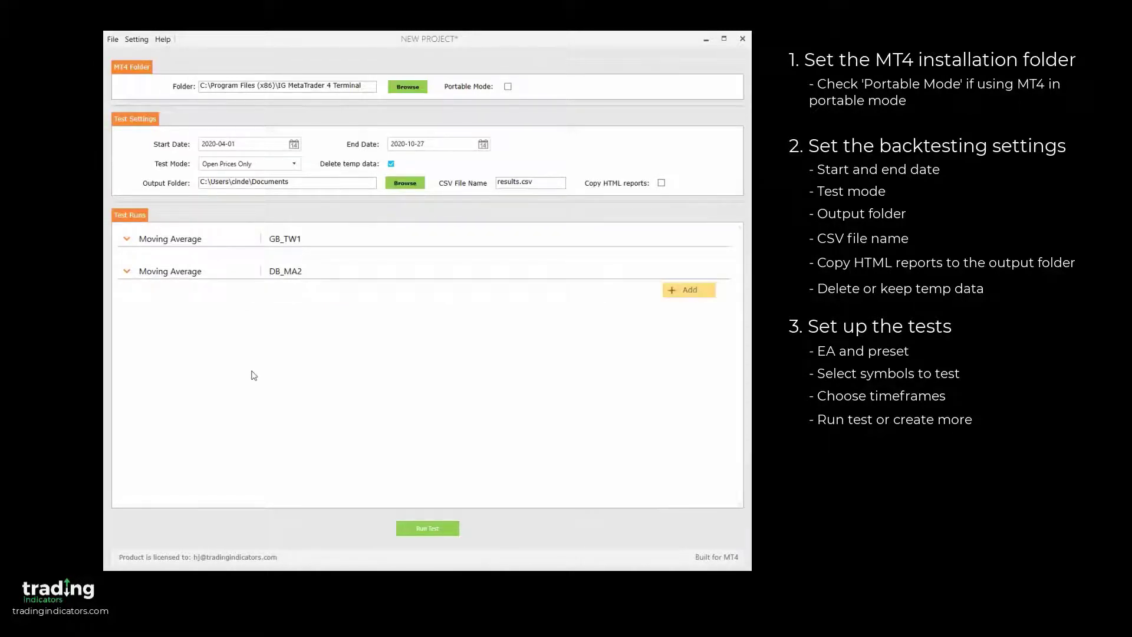
pyautogui.click(143, 42)
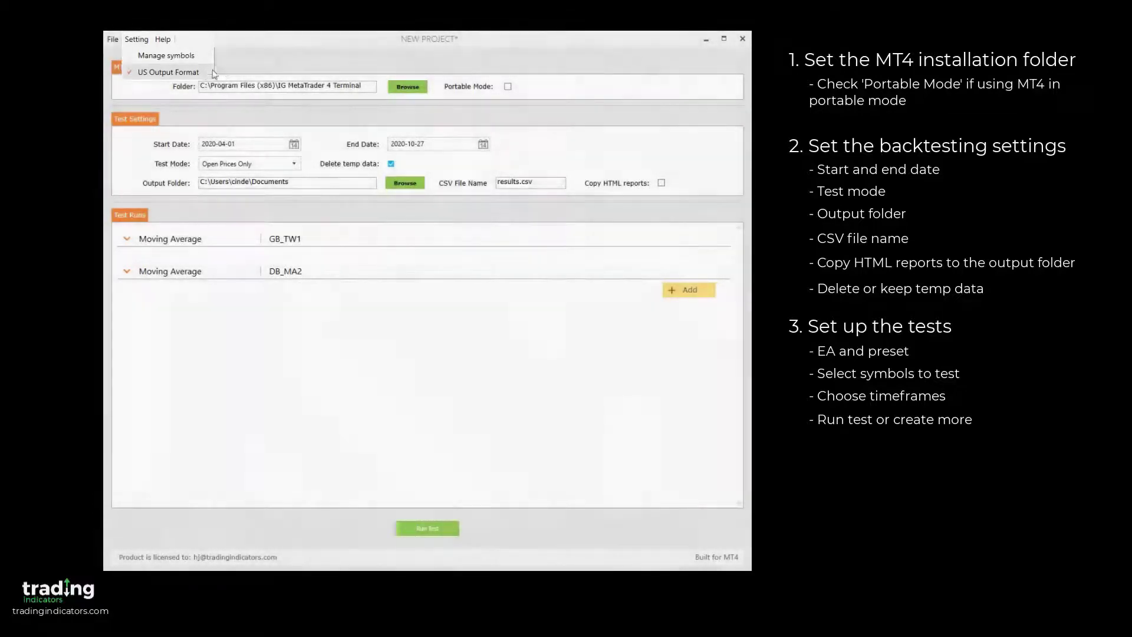
# Close the Setting list without changes before running both tests
pyautogui.click(233, 76)
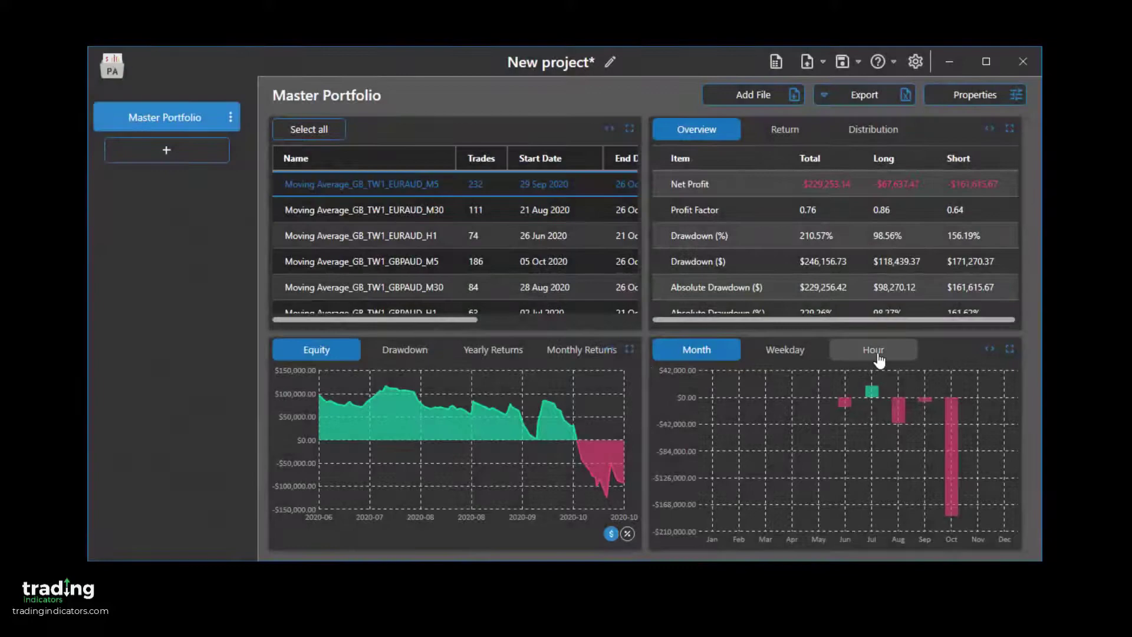
# Switch the Master Portfolio's lower-right chart to the Hour breakdown
pyautogui.click(875, 354)
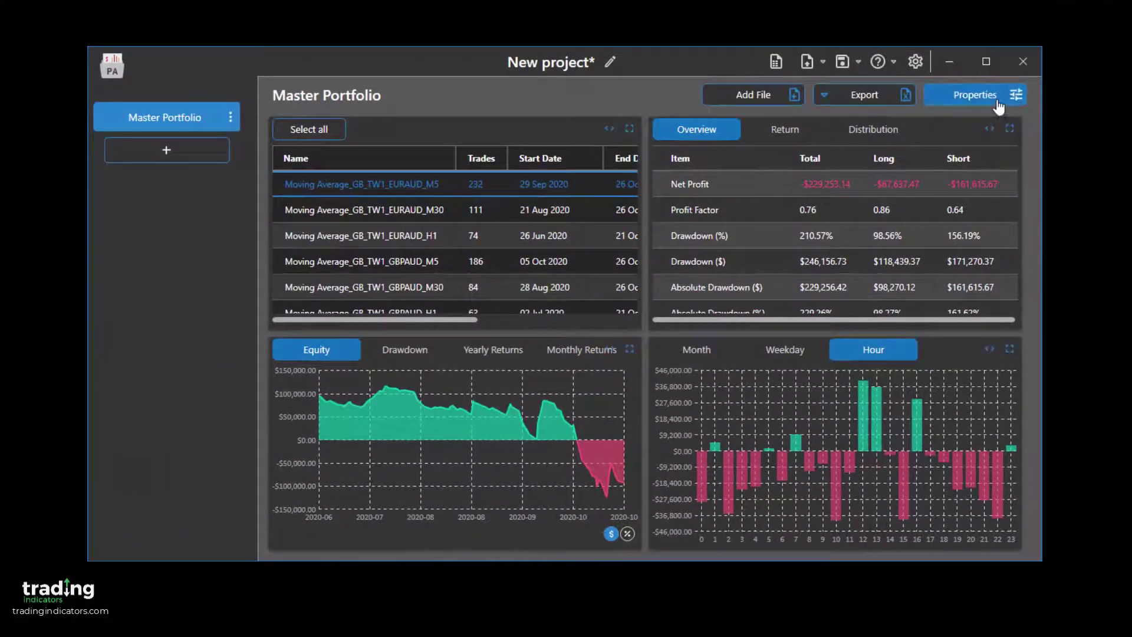
# Limit the master portfolio's Hour filter to hours 11 through 14 and apply it
pyautogui.click(1001, 98)
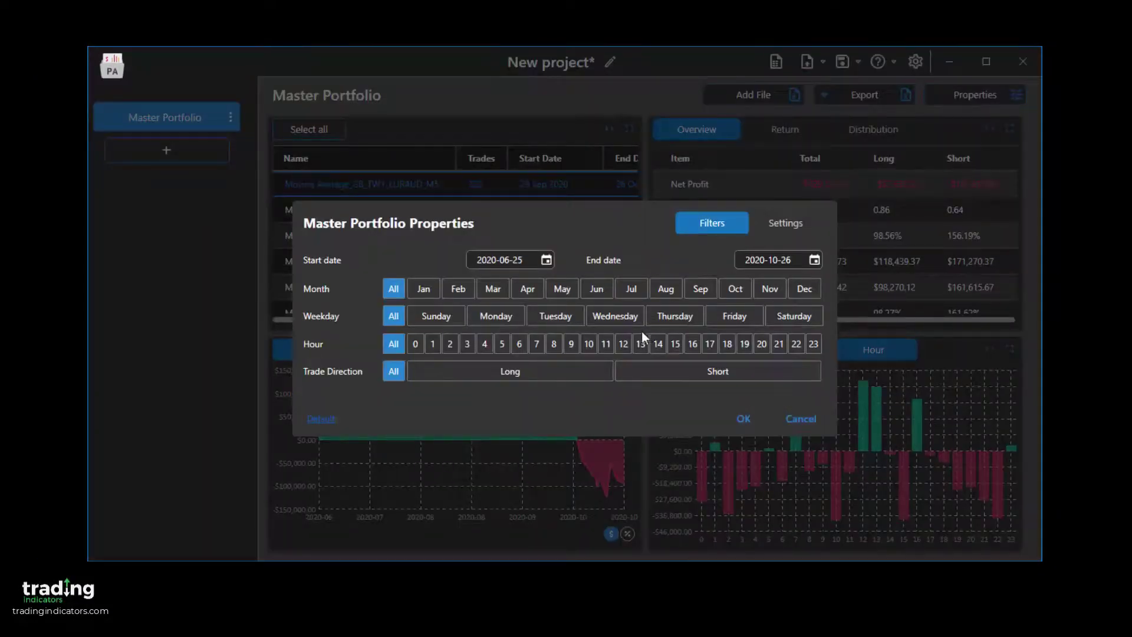
pyautogui.click(606, 344)
pyautogui.click(626, 345)
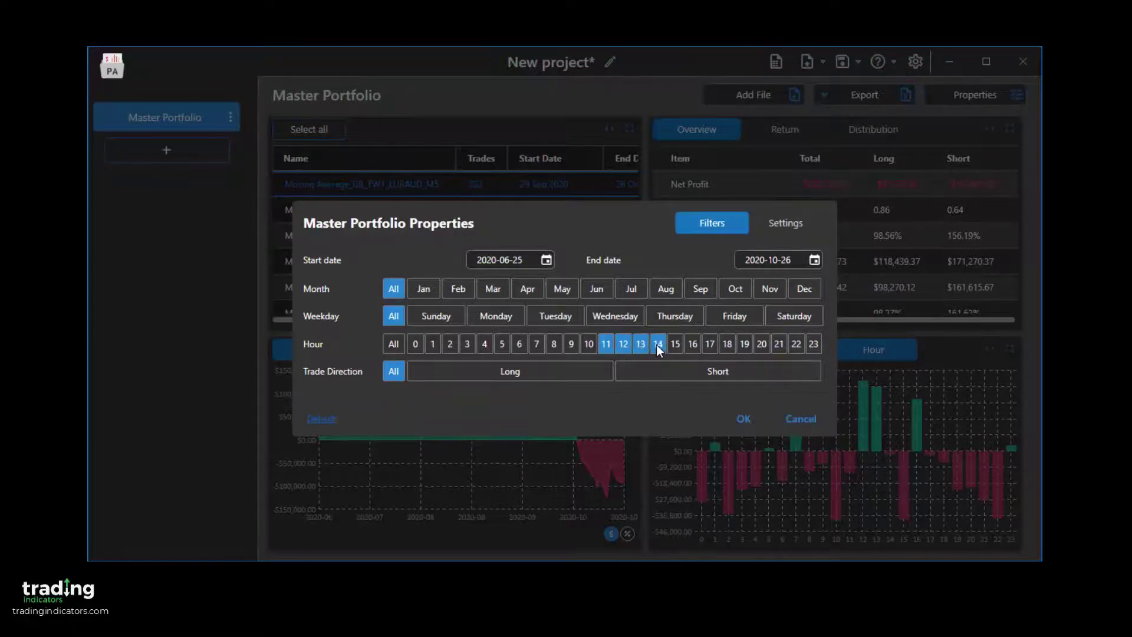
pyautogui.click(740, 419)
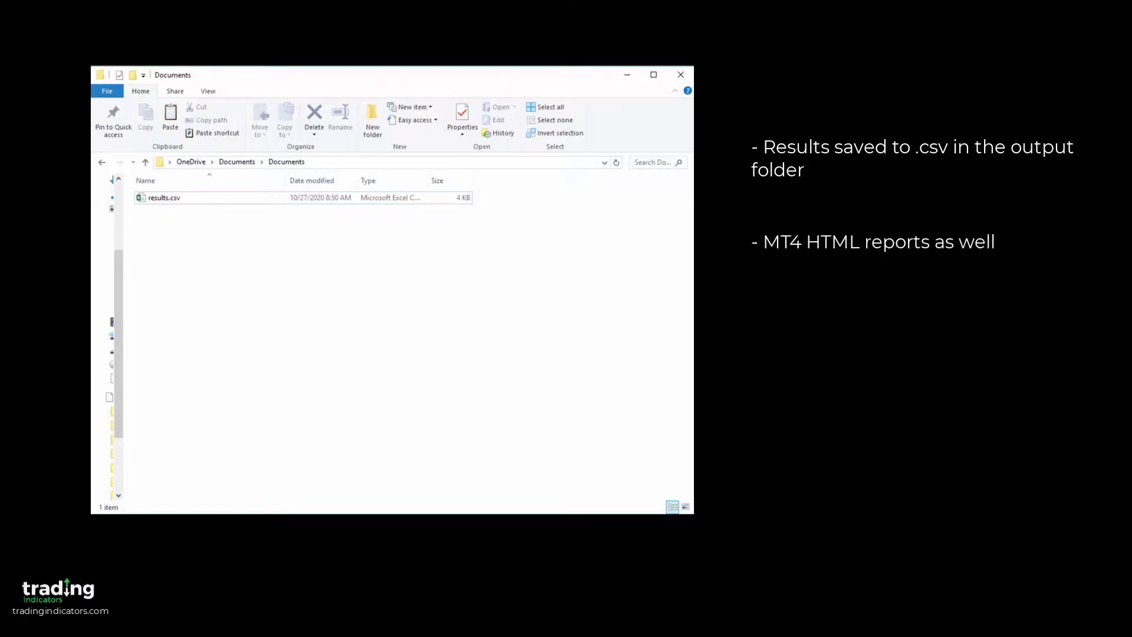
# Open results.csv from the Documents folder in Excel
pyautogui.click(239, 200)
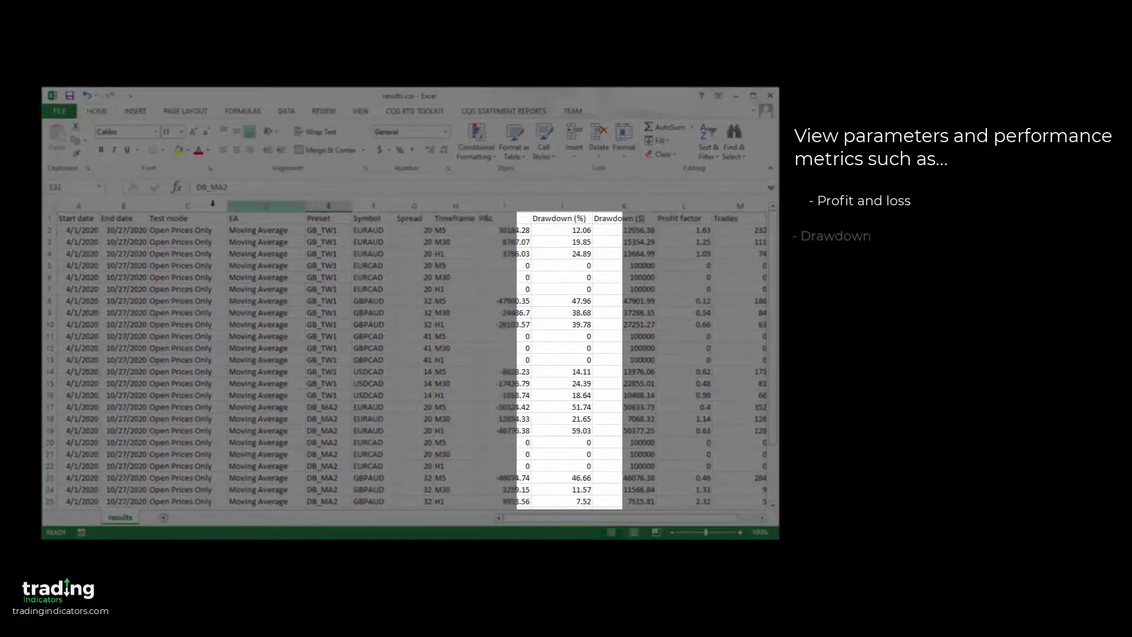
pyautogui.click(78, 206)
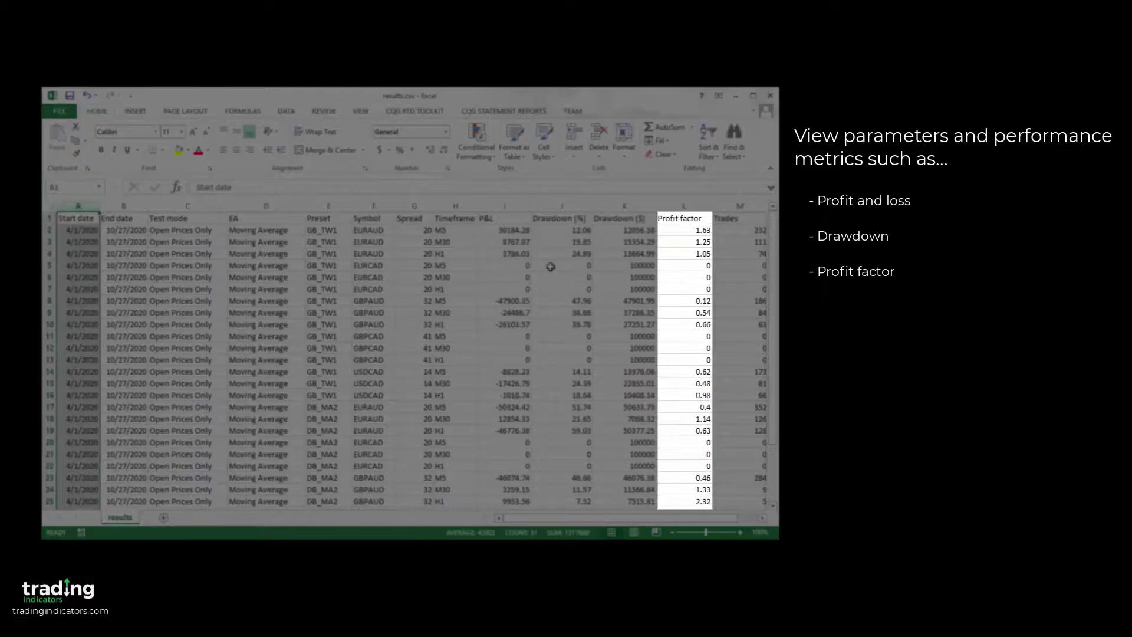
pyautogui.click(69, 219)
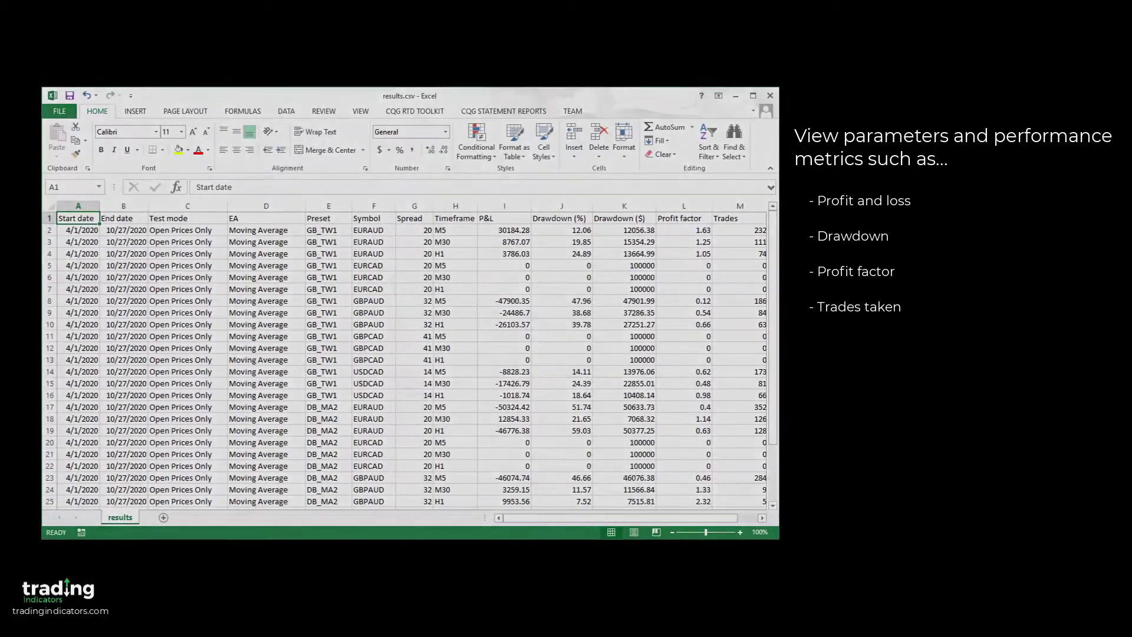